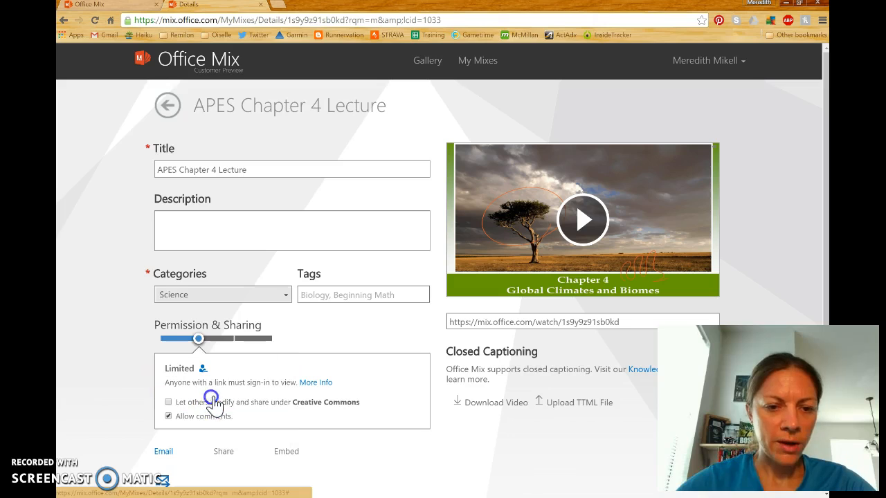
- Tag the APES Chapter 4 Lecture mix with AP Environmental Science
left_click(363, 296)
type("AP")
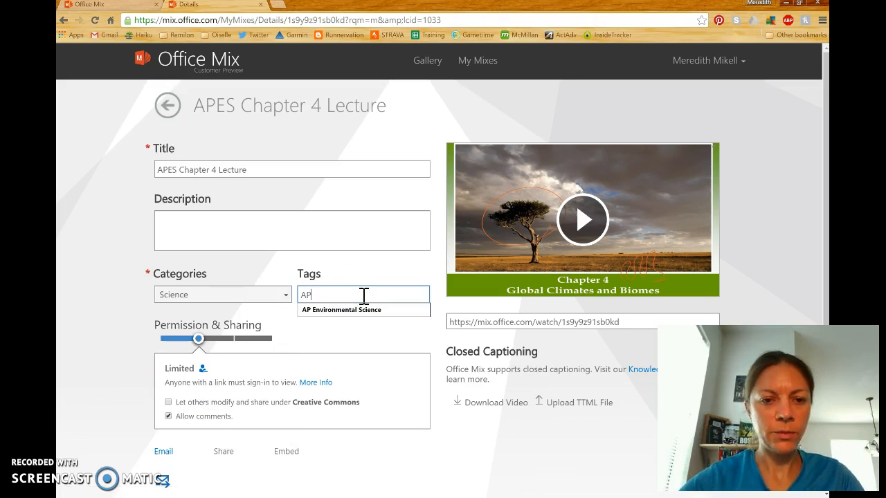
left_click(362, 310)
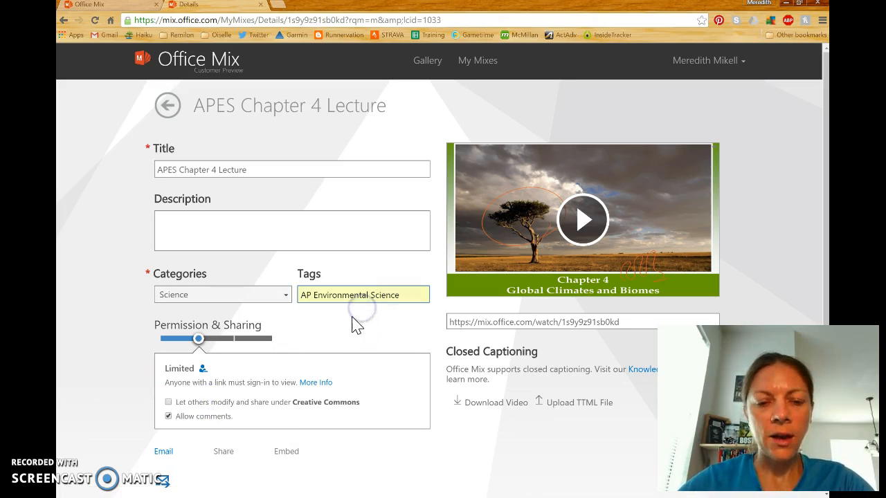
- Change the lecture's sharing permission to Unlisted and save the mix details
scroll(346, 316, "down", 2)
left_click(198, 285)
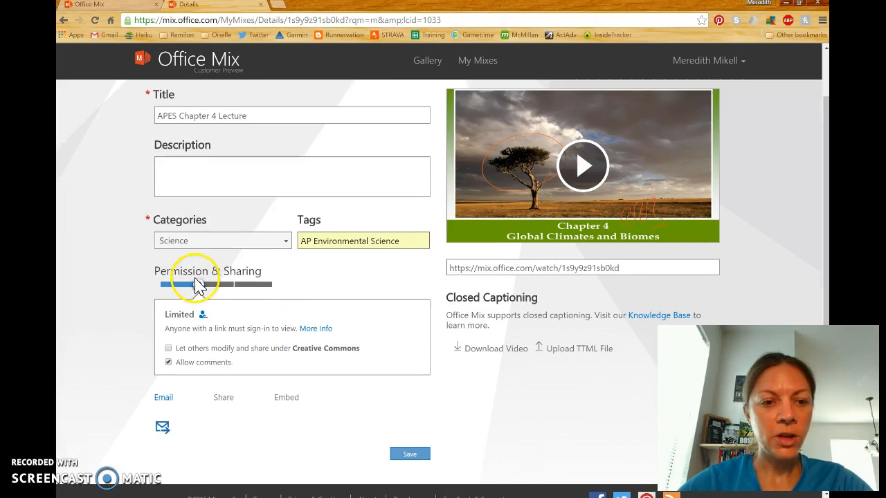
left_click_drag(198, 284, 204, 287)
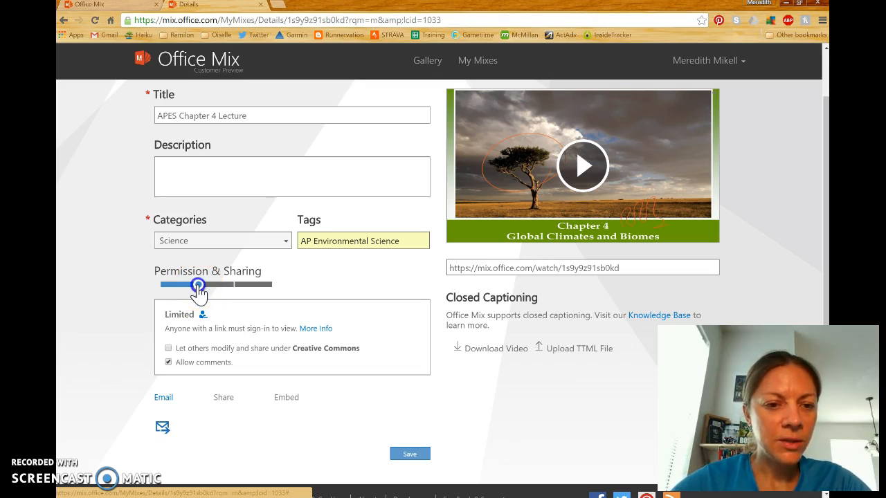
left_click_drag(198, 286, 219, 286)
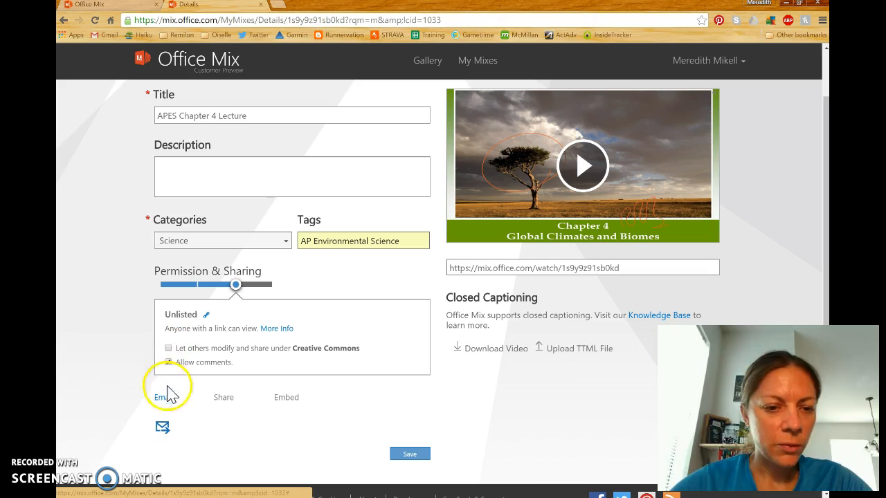
left_click(403, 457)
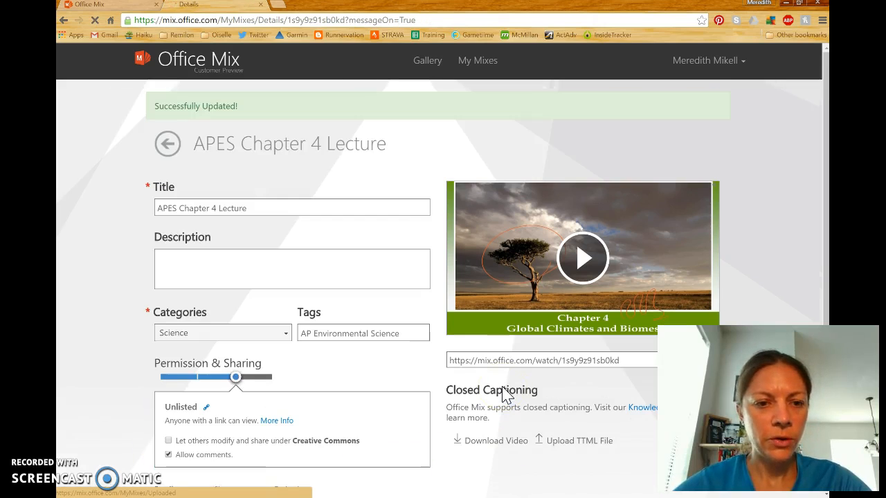
- Show the lecture's embed options, choose the Medium size, and select the embed code
scroll(420, 419, "down", 3)
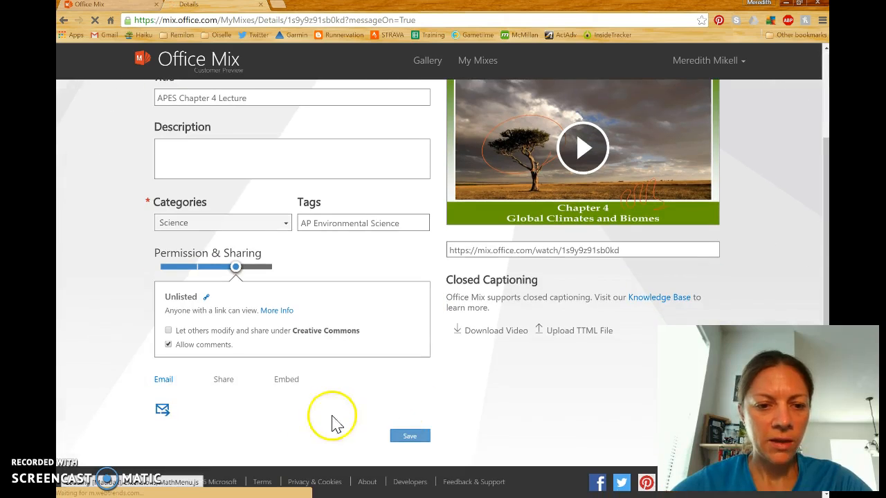
left_click(290, 381)
left_click(224, 411)
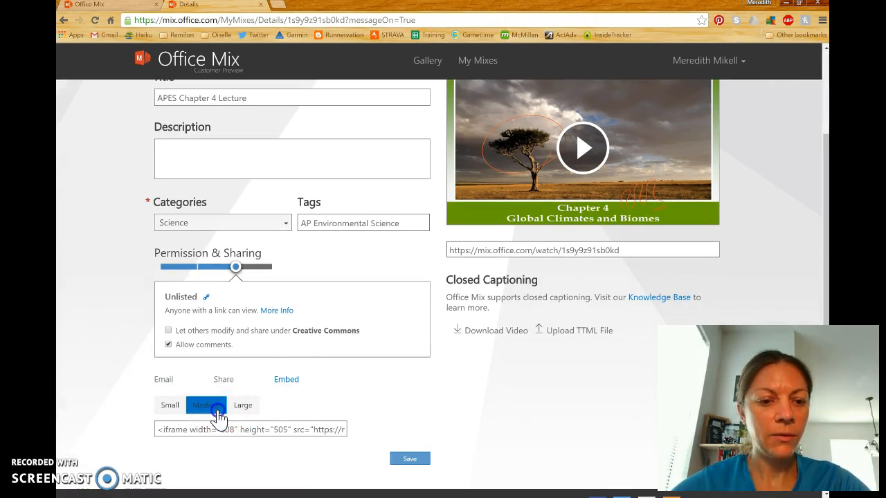
left_click(216, 425)
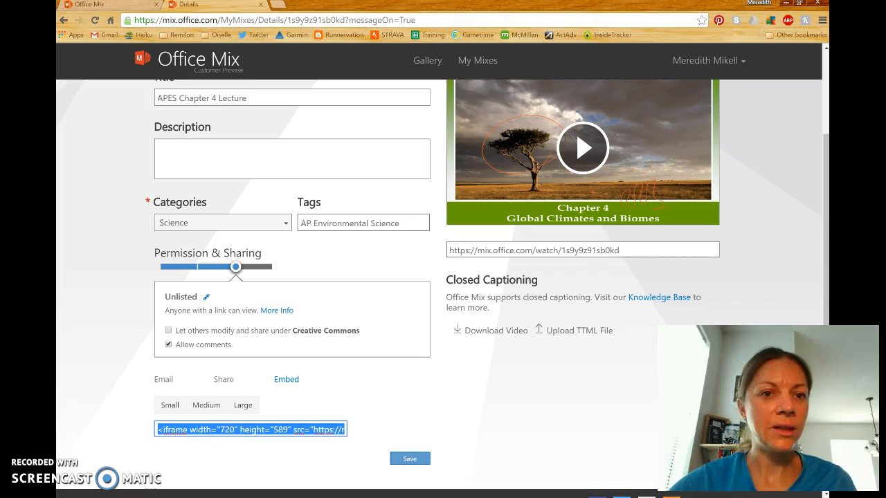
- Load the Haiku Learning portal in a new browser tab, and copy the Medium embed code from the mix details page
left_click(280, 7)
left_click(145, 34)
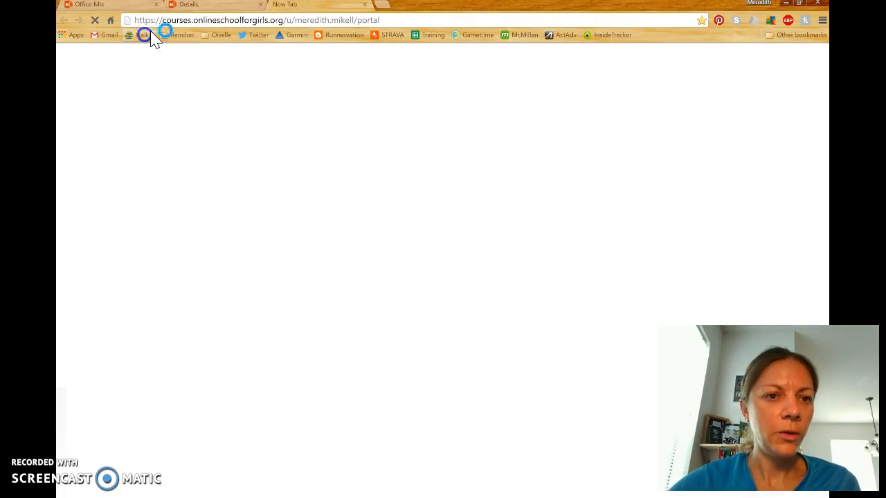
left_click(212, 7)
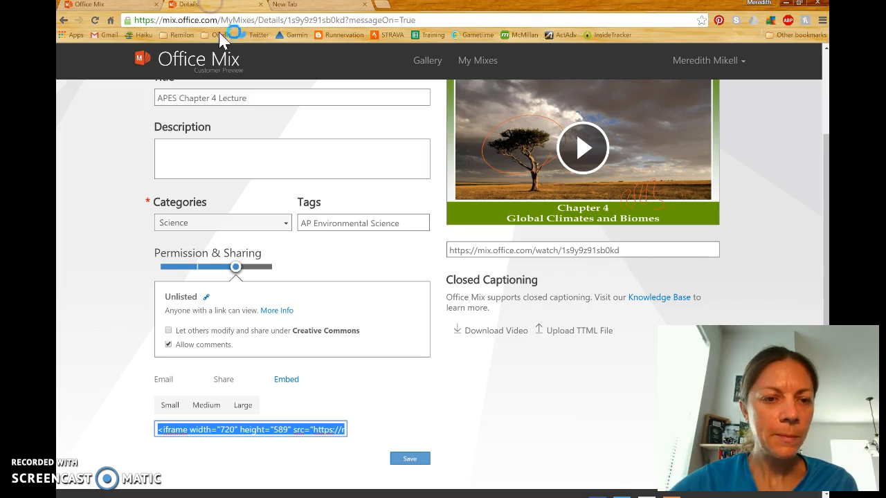
left_click(211, 407)
left_click(214, 434)
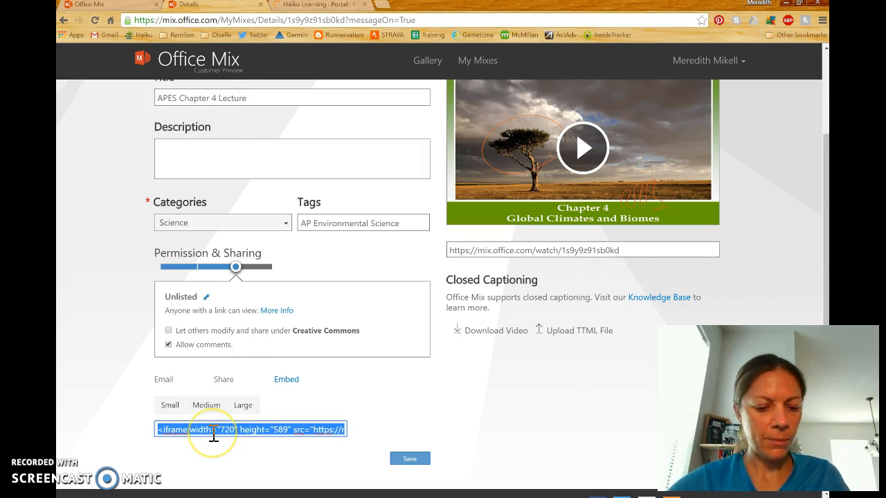
left_click(207, 410)
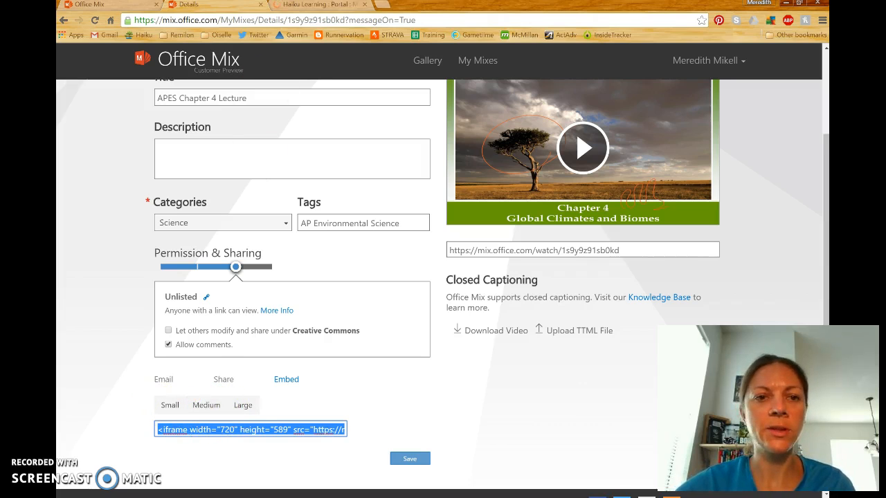
- In Haiku Learning, open the AP Environmental Science class page 4A - Reading / Screencast under Unit 2, Week 4
left_click(311, 8)
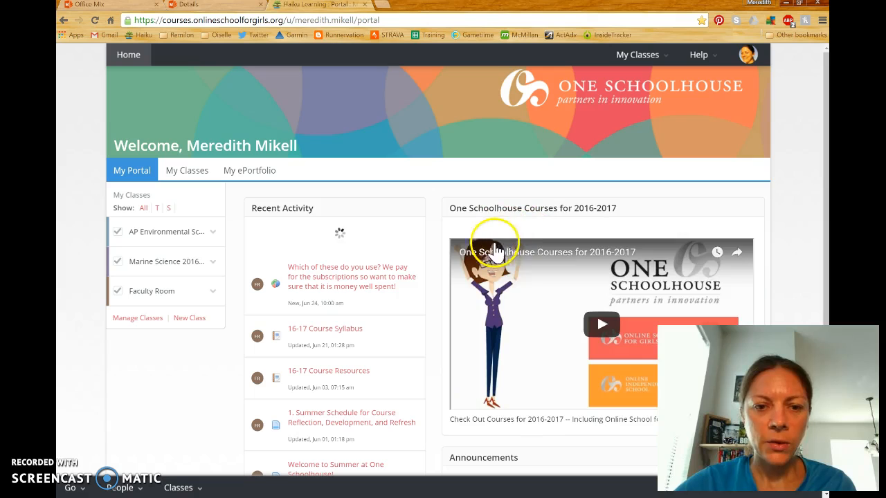
left_click(174, 234)
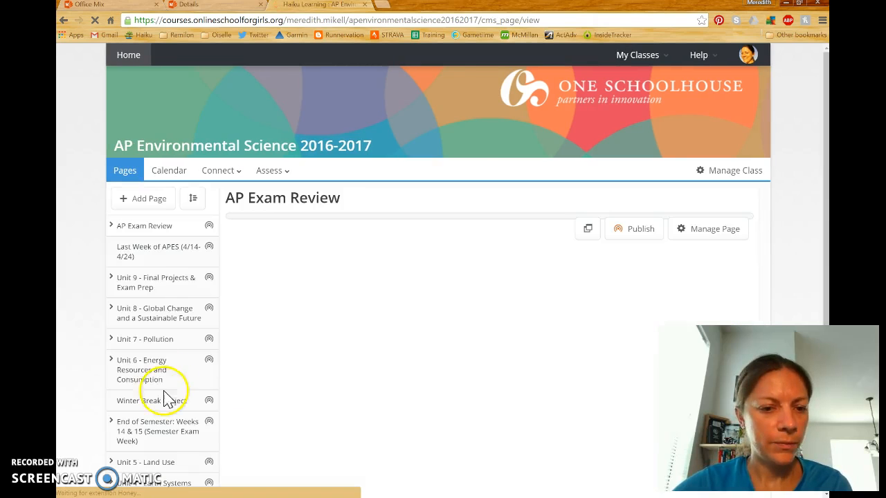
scroll(186, 358, "down", 3)
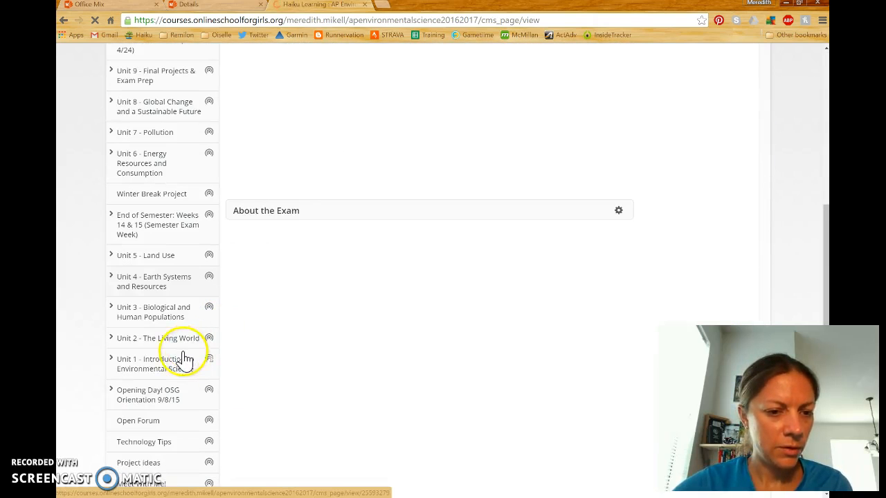
left_click(111, 277)
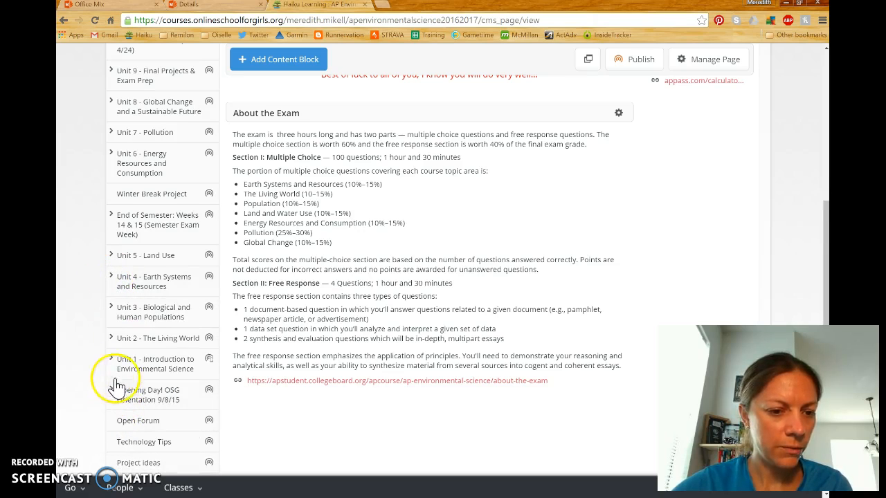
left_click(111, 338)
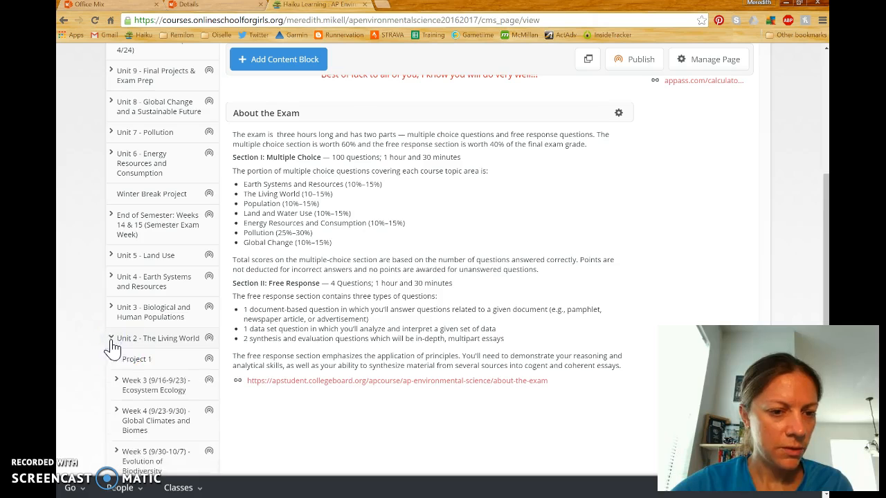
scroll(111, 346, "down", 1)
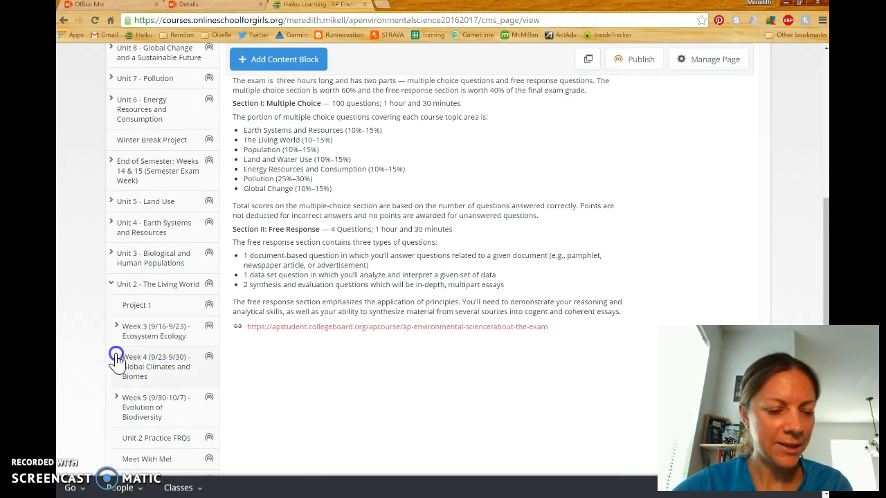
left_click(116, 358)
left_click(151, 404)
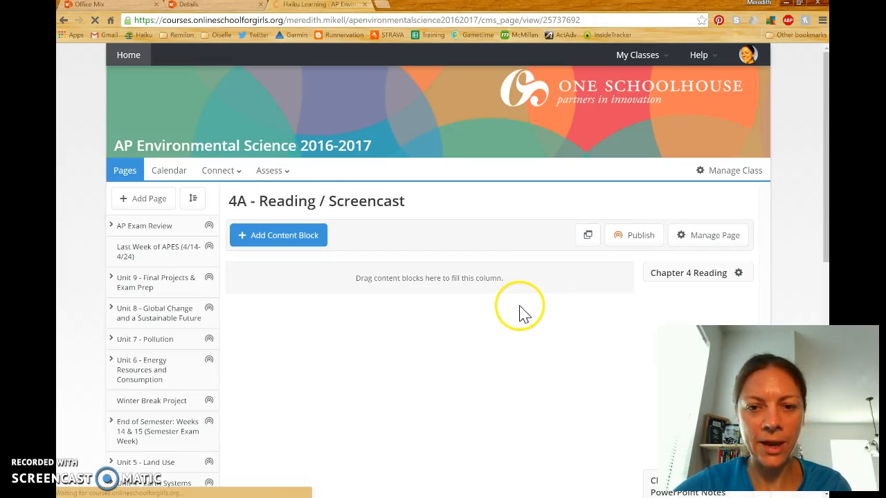
- Start an Embed the Web content block on the page and search the supported sites for "office mix"
left_click(307, 239)
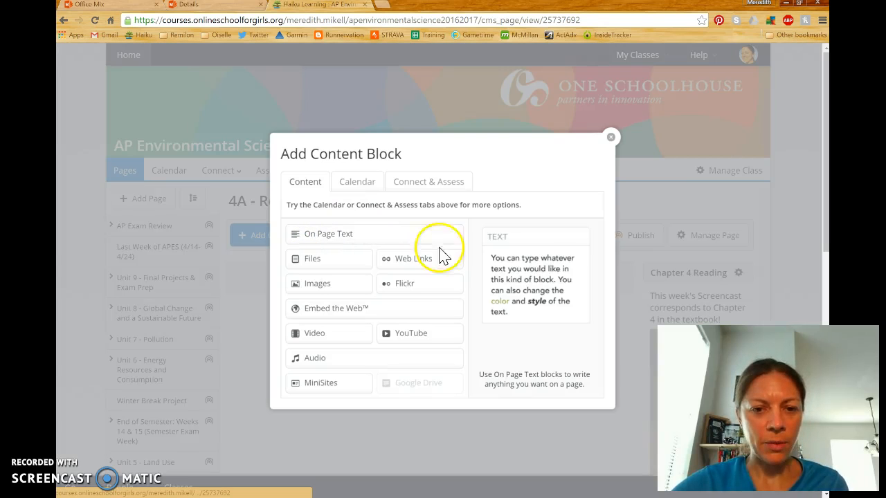
left_click(432, 313)
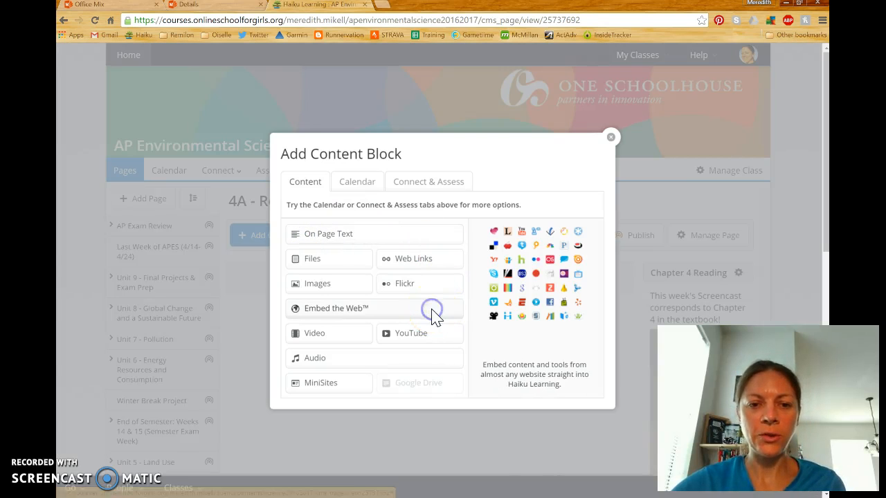
left_click(415, 246)
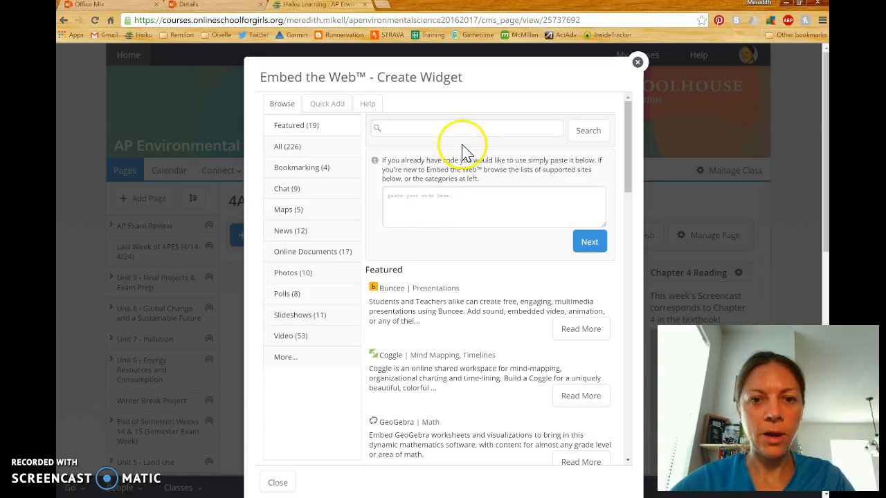
left_click(469, 130)
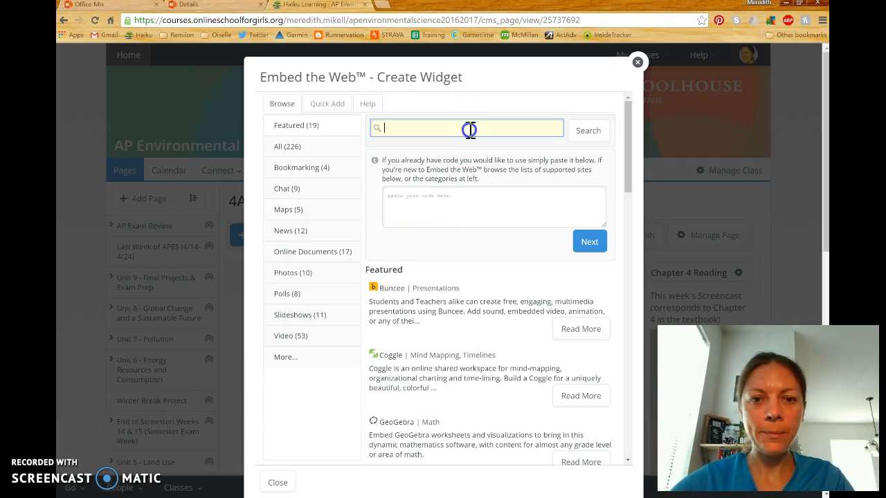
type("office")
left_click(462, 143)
left_click(599, 136)
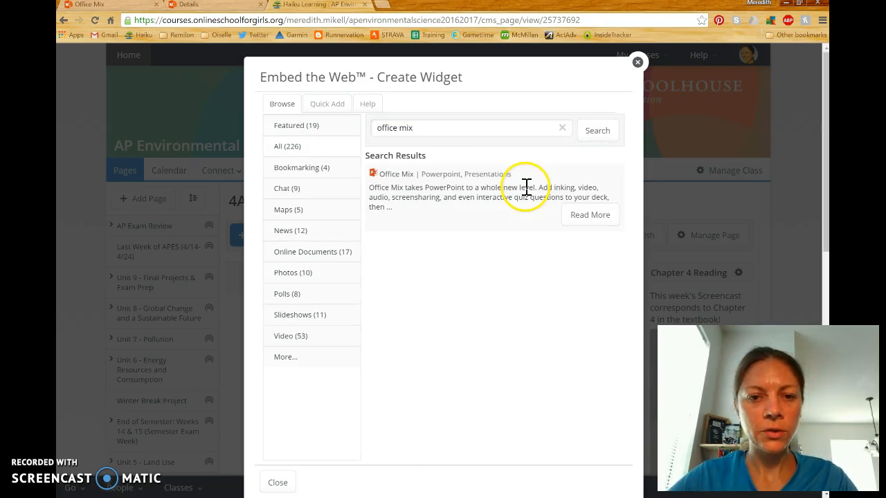
- Choose Office Mix as the widget source, paste the copied 720 × 589 iframe embed code, and continue
left_click(589, 215)
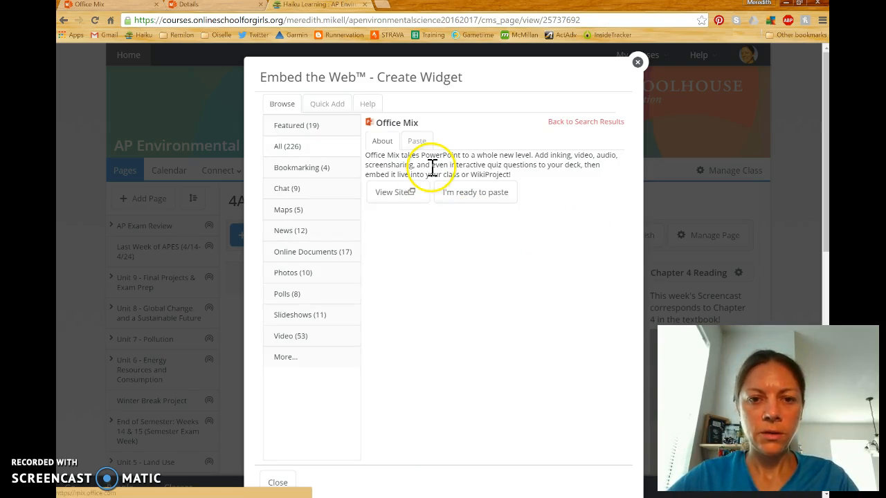
left_click(487, 201)
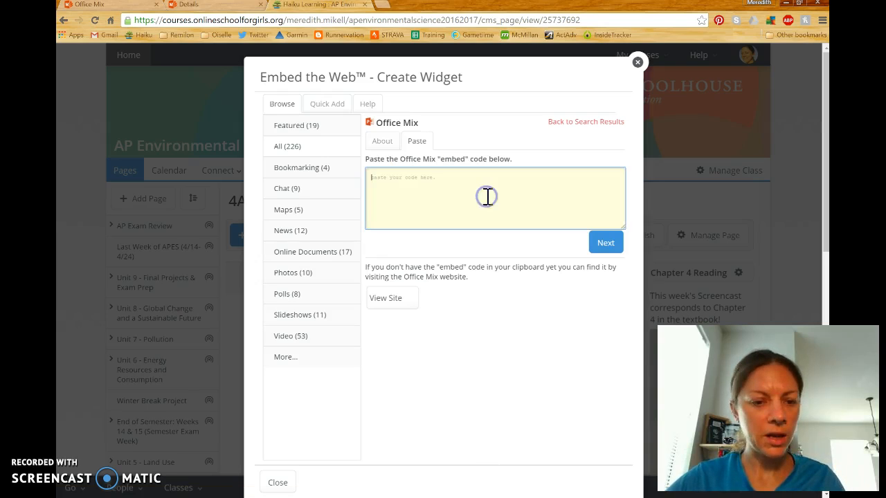
type("<iframe width=\"720\" height=\"589\" src=\"https://mix.office.com/embed/1s9x9x8lsb0kd\" frameborder=\"0\" allowfullscreen></iframe>")
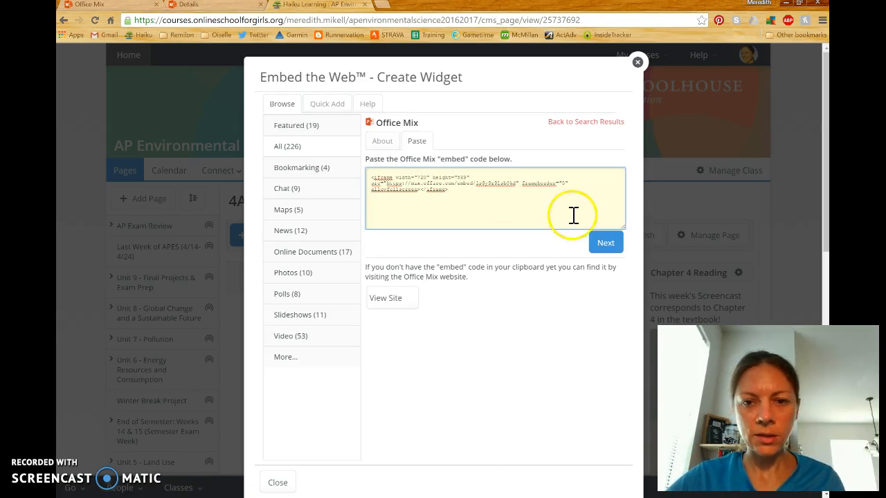
left_click(606, 244)
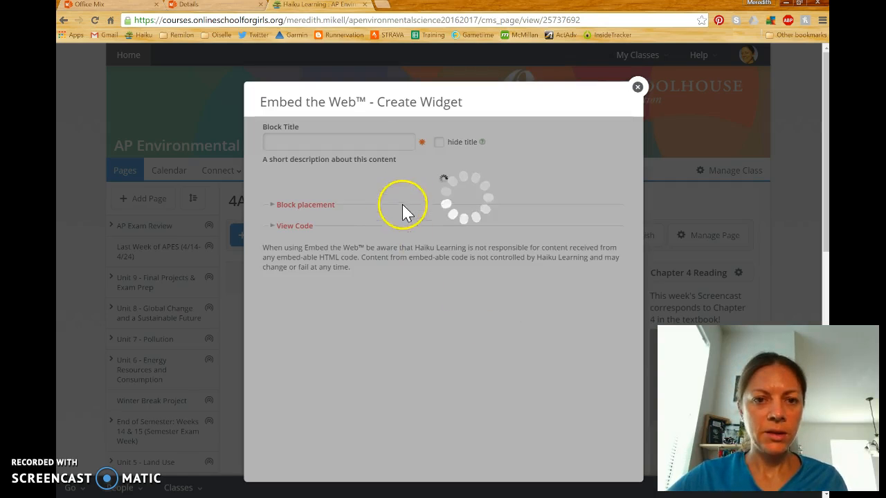
- Title the embedded block "Week 4 Screencast" and save it
left_click(358, 142)
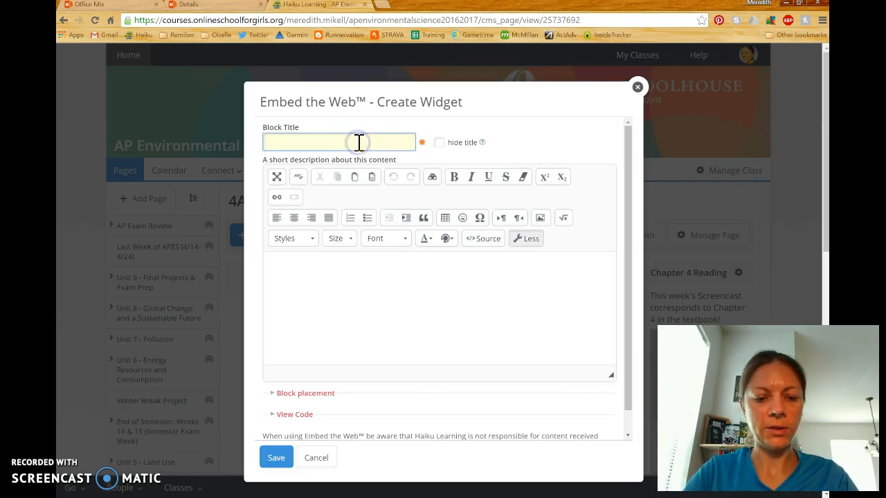
type("Week 4 Screencast")
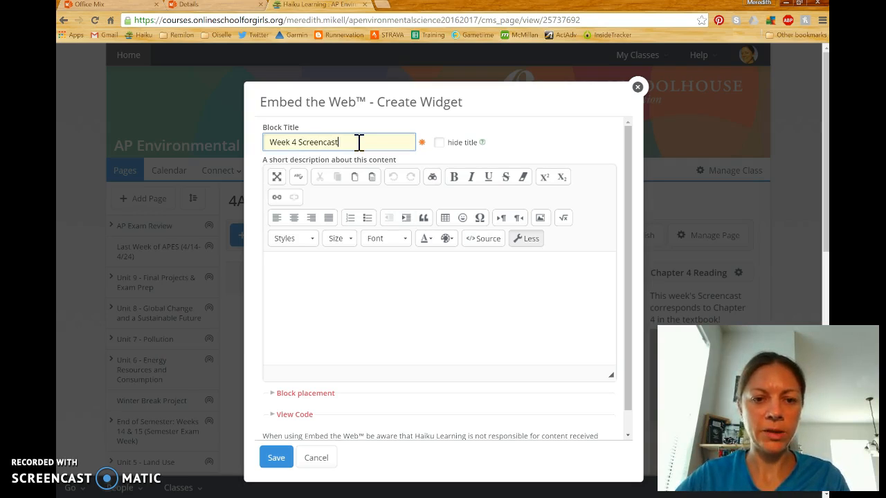
left_click(352, 306)
left_click(271, 462)
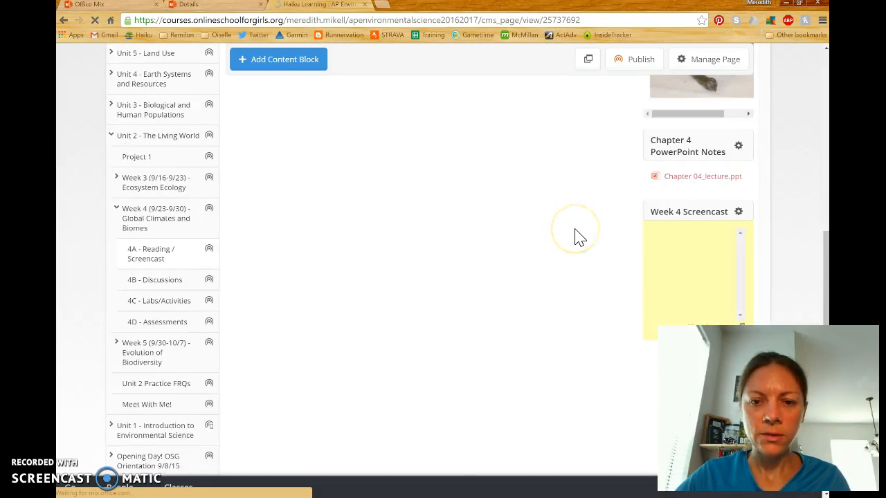
- Move the Week 4 Screencast block from the narrow column into the empty wide column of the page
scroll(604, 252, "up", 2)
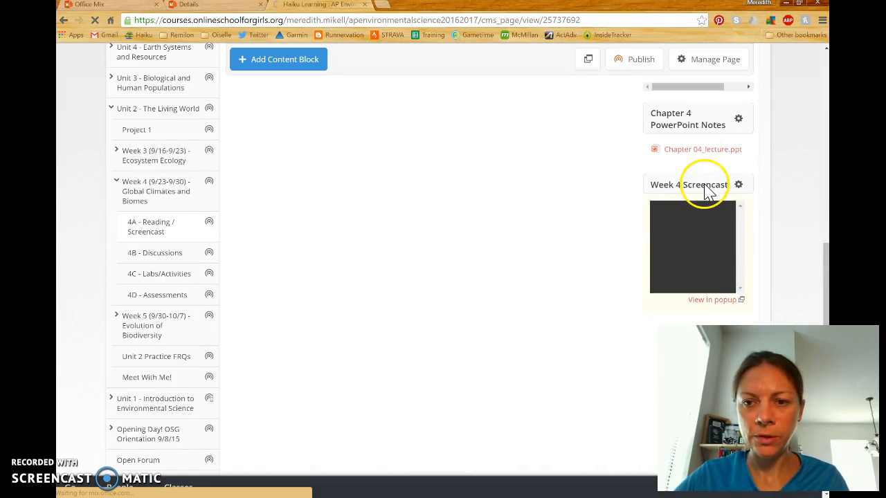
left_click_drag(698, 188, 422, 145)
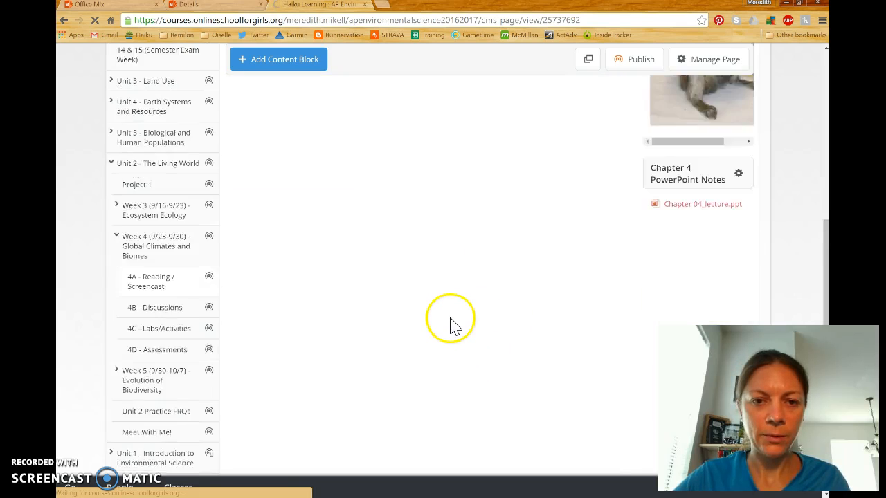
scroll(609, 328, "down", 1)
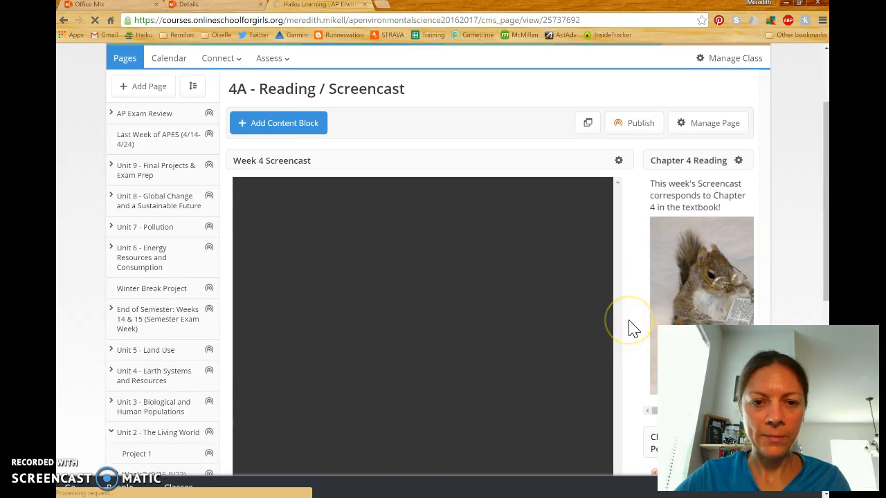
- Test playback of the embedded Week 4 Screencast by playing, pausing and resuming its Chapter 4 opening slide
scroll(635, 329, "down", 1)
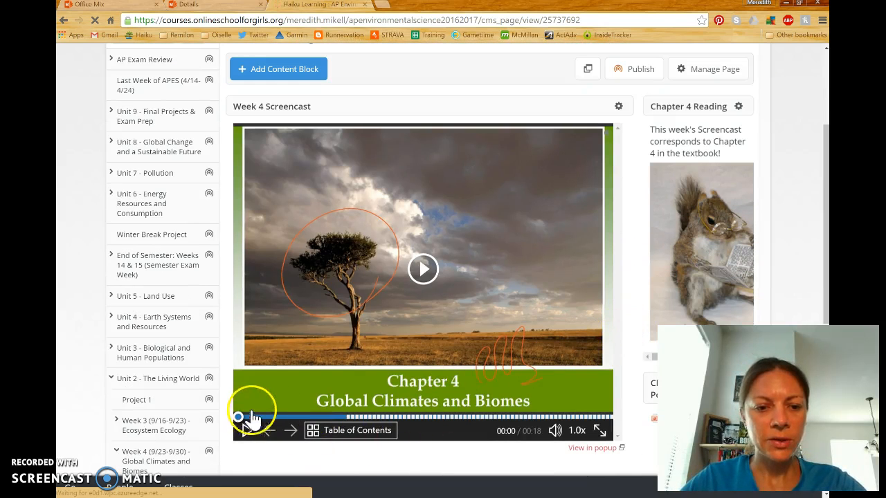
left_click(423, 270)
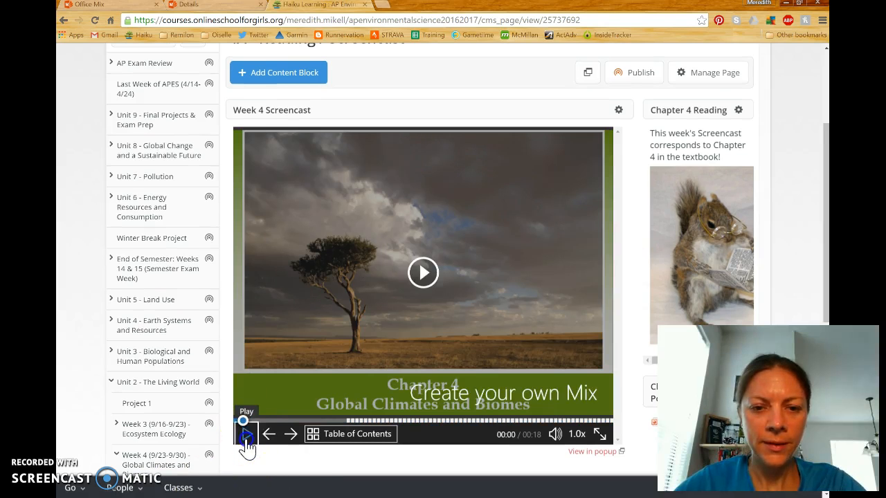
left_click(246, 441)
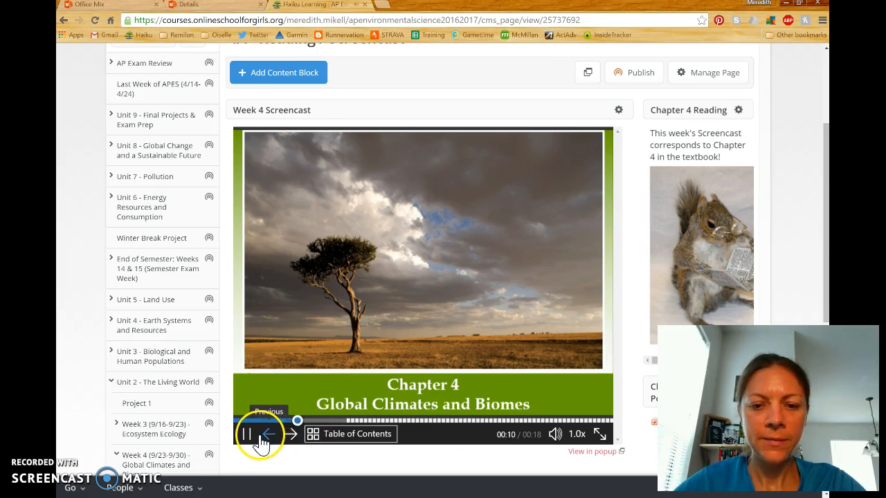
mouse_move(555, 438)
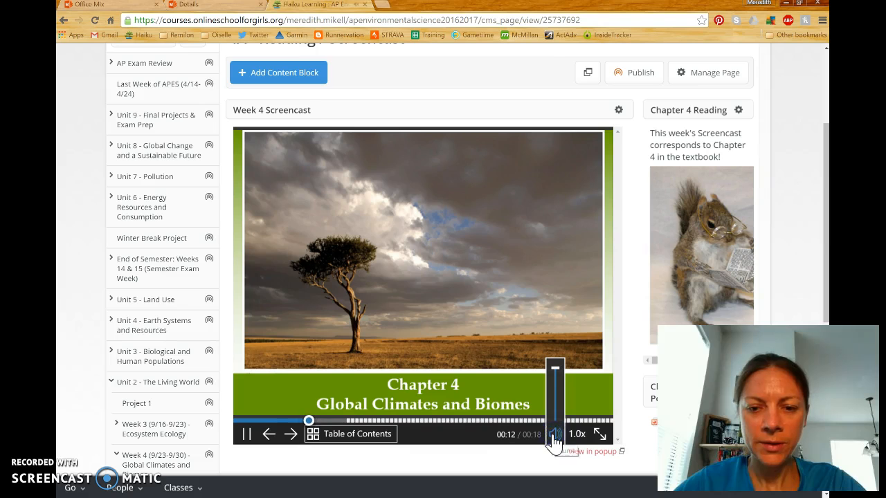
left_click(538, 453)
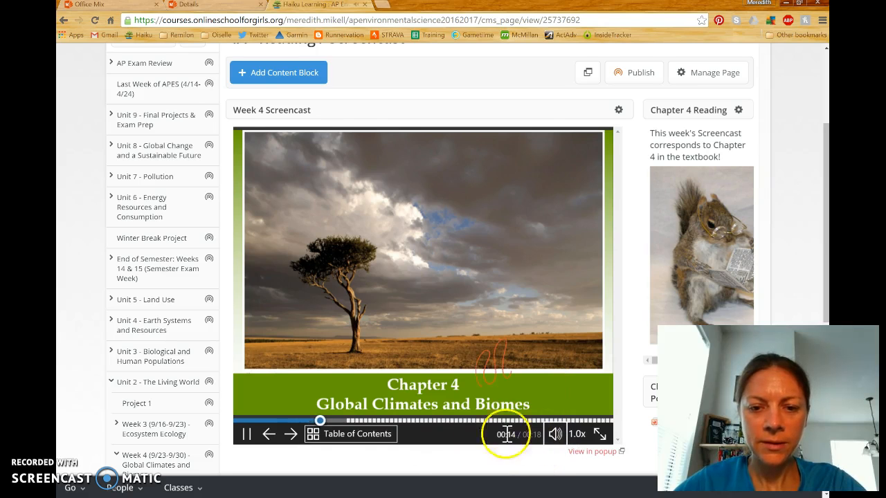
left_click(246, 434)
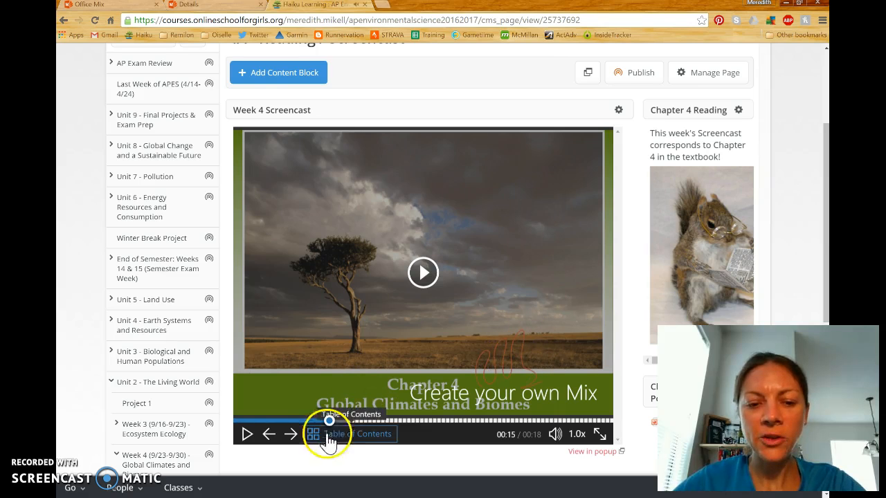
left_click(247, 436)
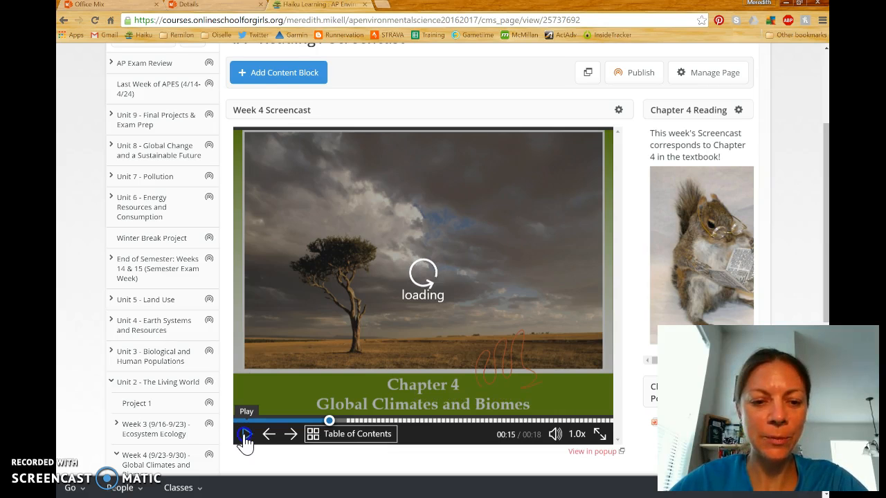
- Advance the mix to the Quiz Time! slide, submit "Yes" for "Is this a nice tree?", and continue
left_click(292, 436)
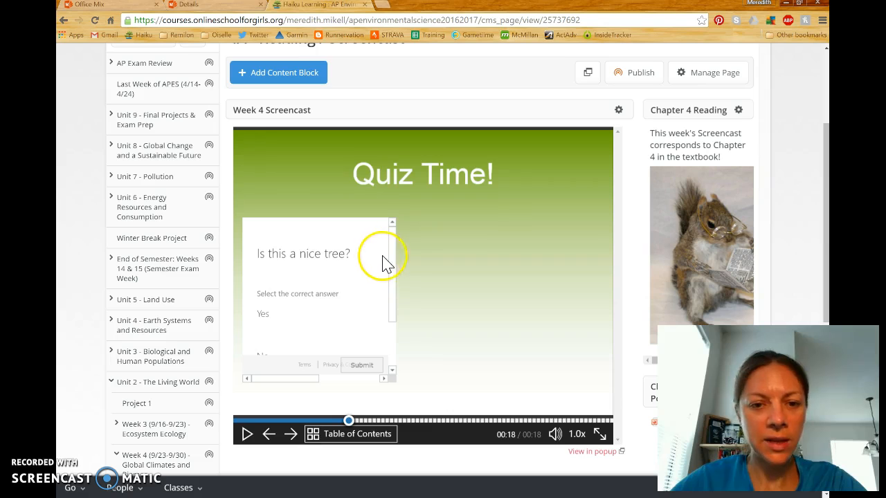
left_click_drag(394, 263, 394, 300)
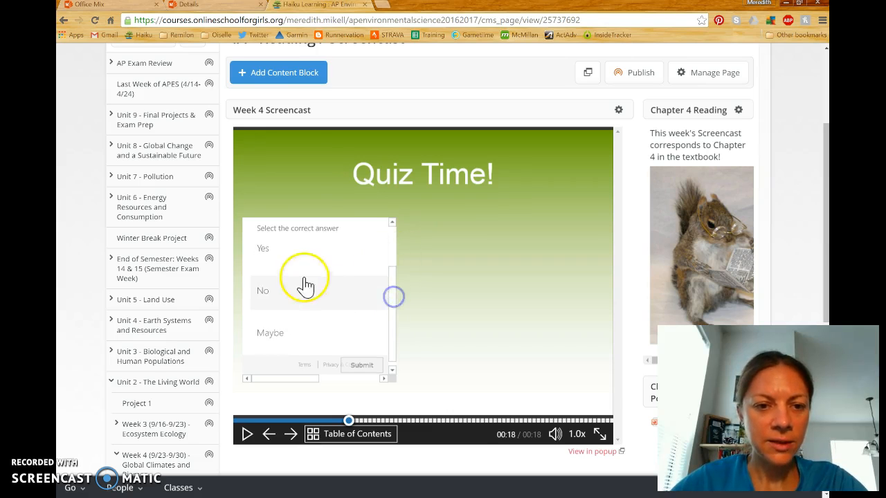
left_click(270, 253)
left_click(362, 367)
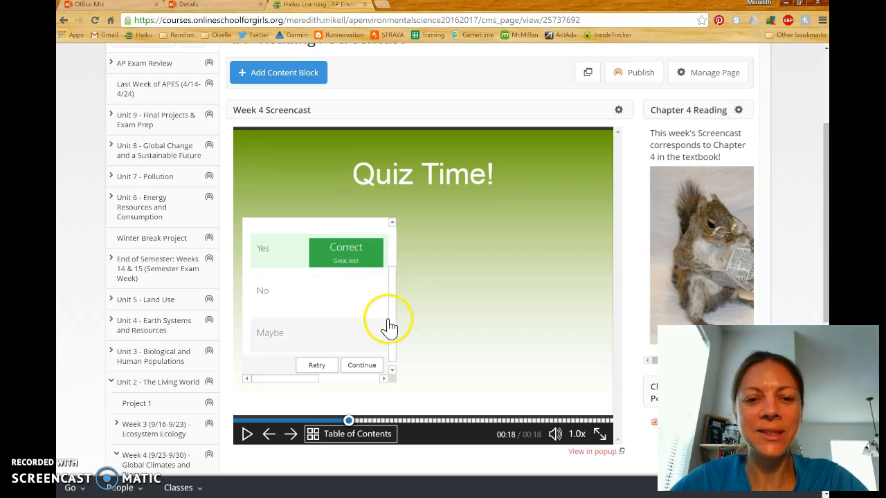
left_click_drag(394, 332, 391, 358)
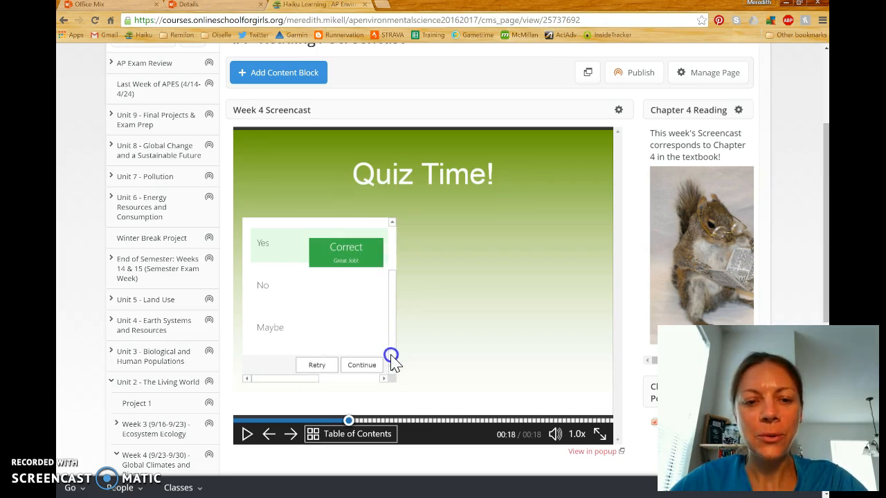
left_click(361, 376)
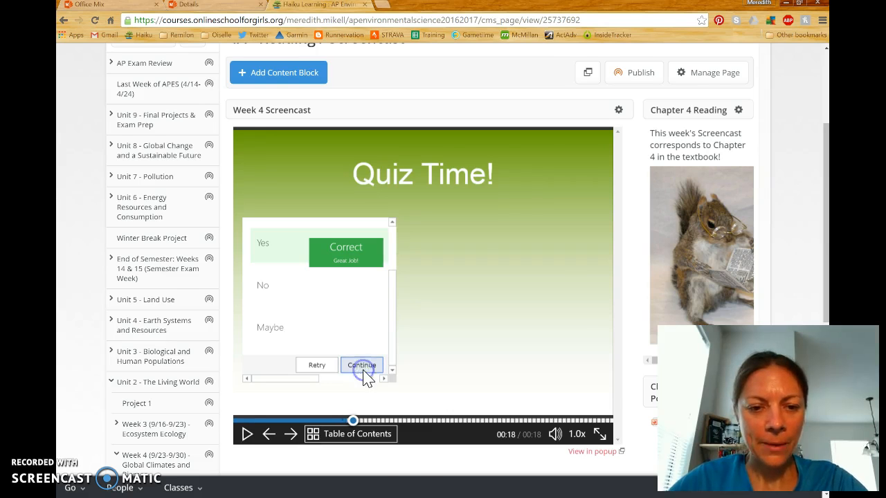
- Advance the mix to the slide after the quiz, and switch to the APES Chapter 4 Lecture presentation in PowerPoint
left_click(292, 436)
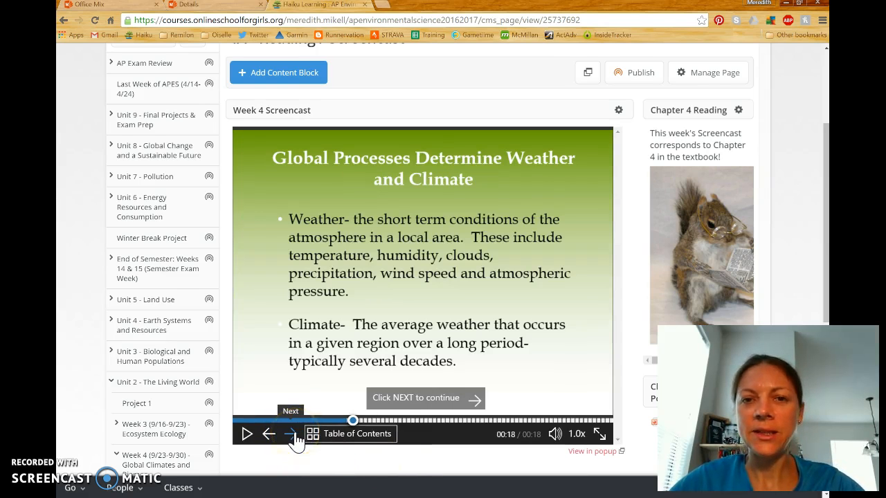
left_click(291, 434)
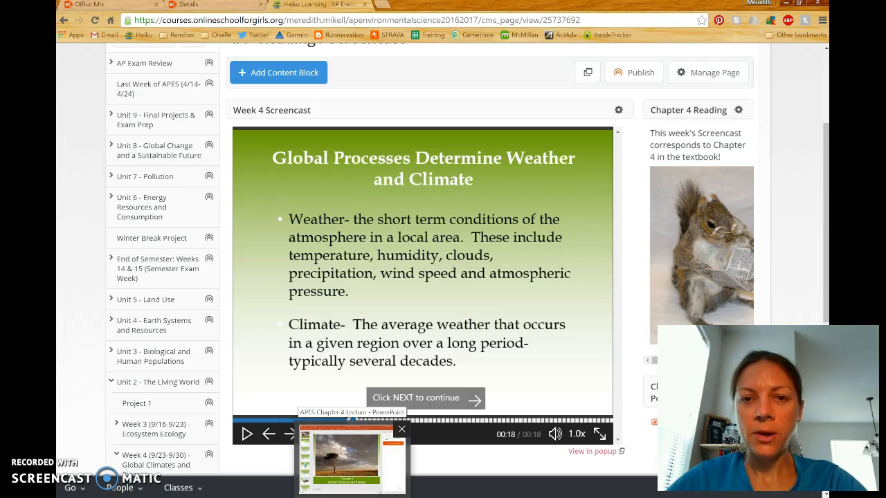
left_click(358, 457)
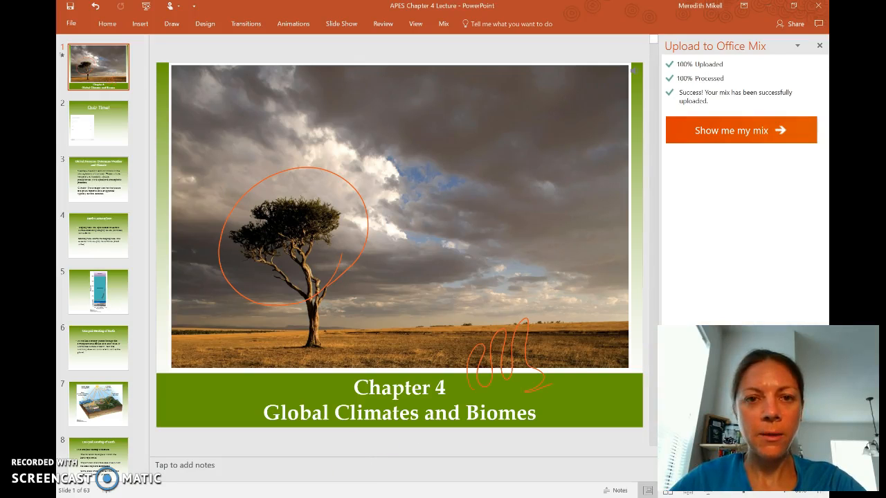